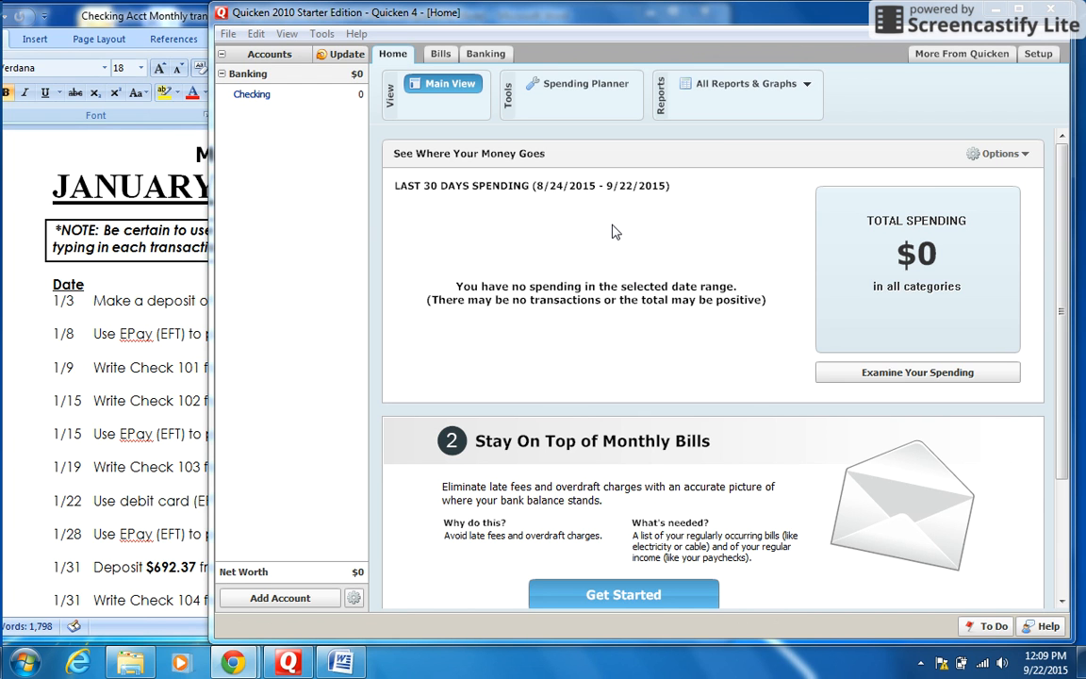
Step: Open the Checking account's transaction register and look up the 1/3 deposit in the Word list of monthly transactions
{"action": "left_click", "coordinate": [252, 95]}
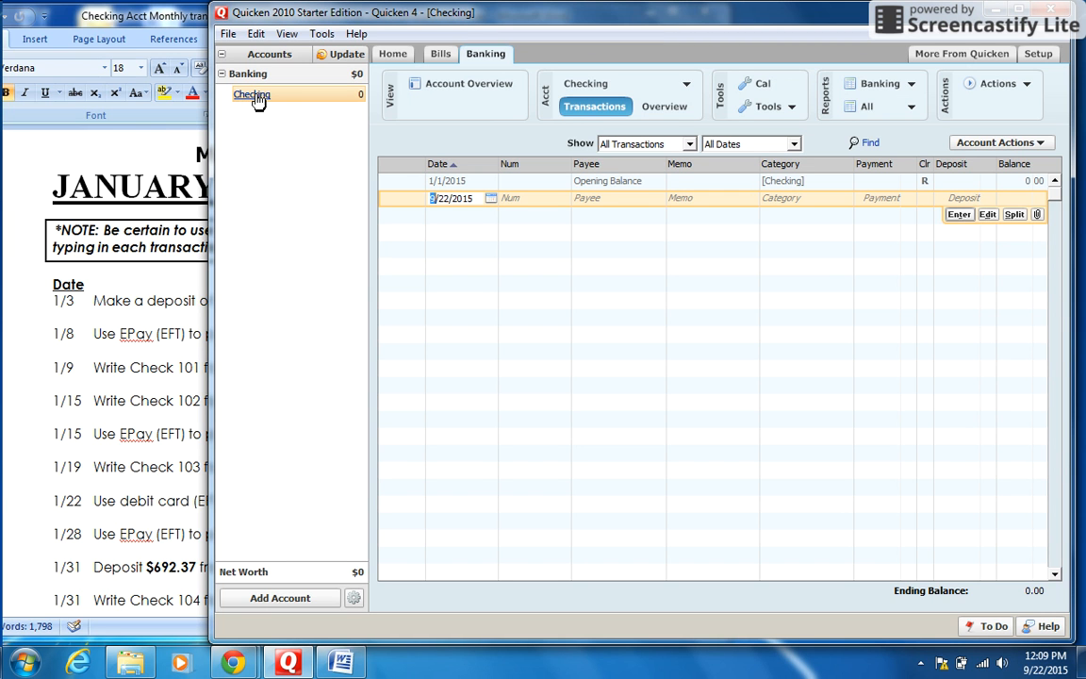
{"action": "left_click", "coordinate": [169, 19]}
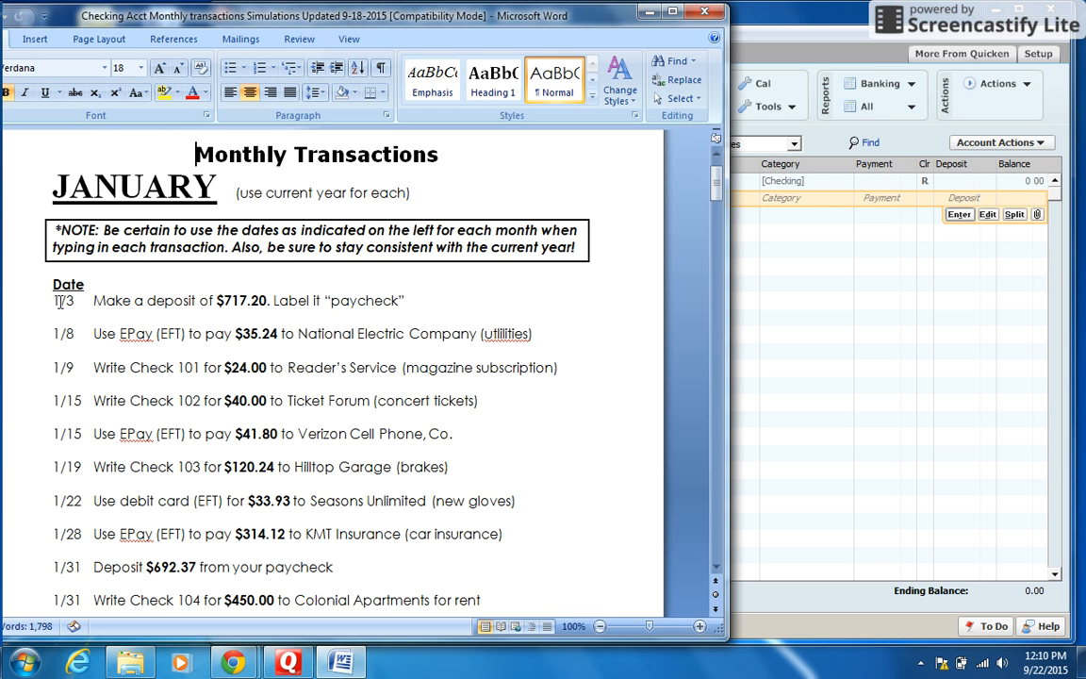
{"action": "double_click", "coordinate": [147, 301]}
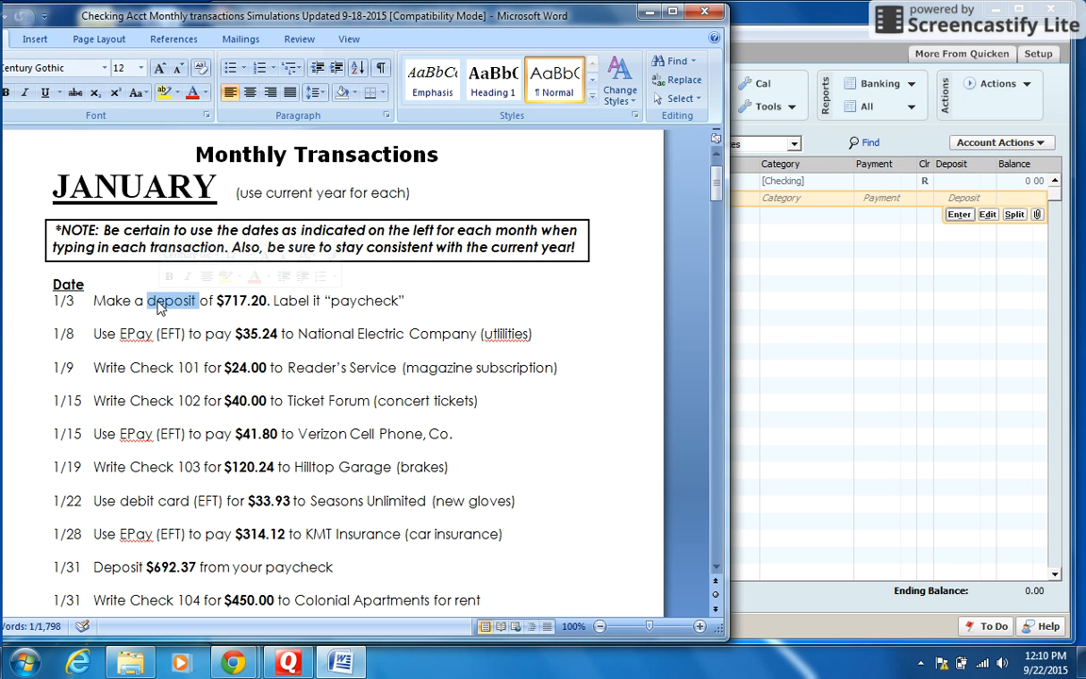
Step: Back in Quicken, date the new register transaction 1/3/2015 and set its Num type to Deposit
{"action": "left_click", "coordinate": [775, 18]}
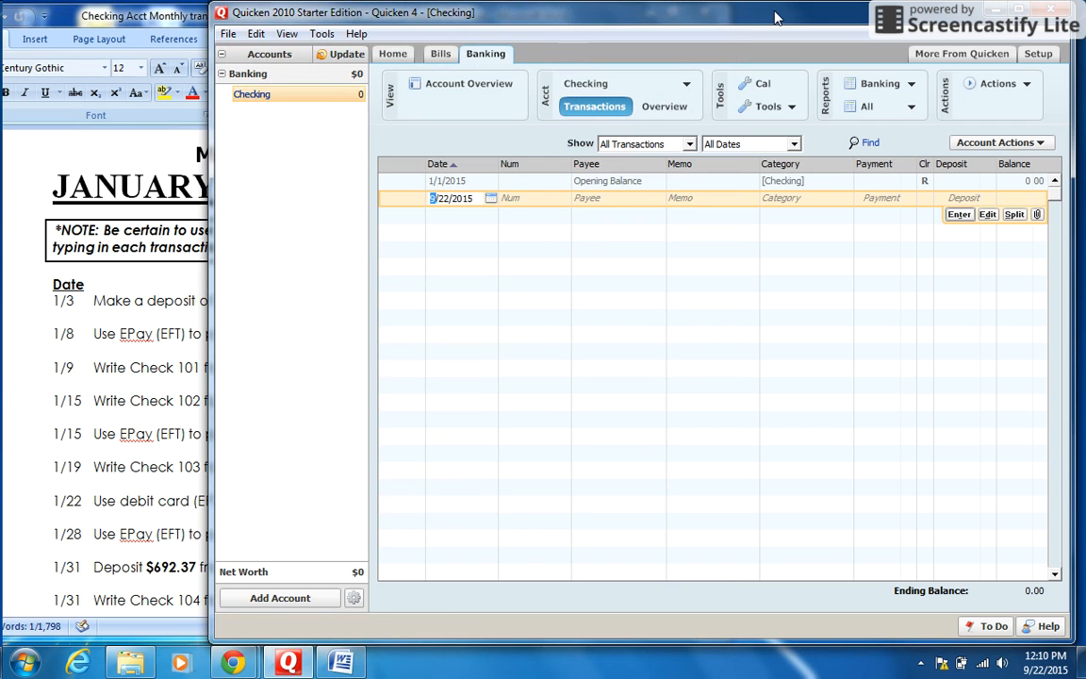
{"action": "left_click", "coordinate": [479, 198]}
{"action": "type", "text": "1/3/"}
{"action": "type", "text": "15"}
{"action": "key", "text": "Tab"}
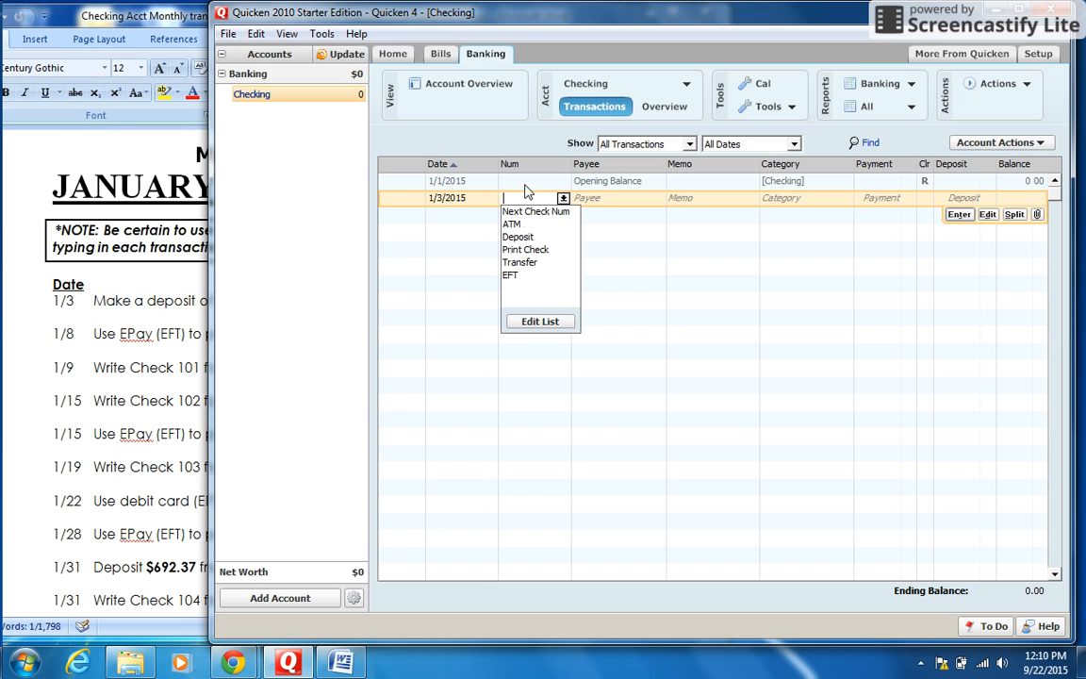
{"action": "left_click", "coordinate": [517, 237]}
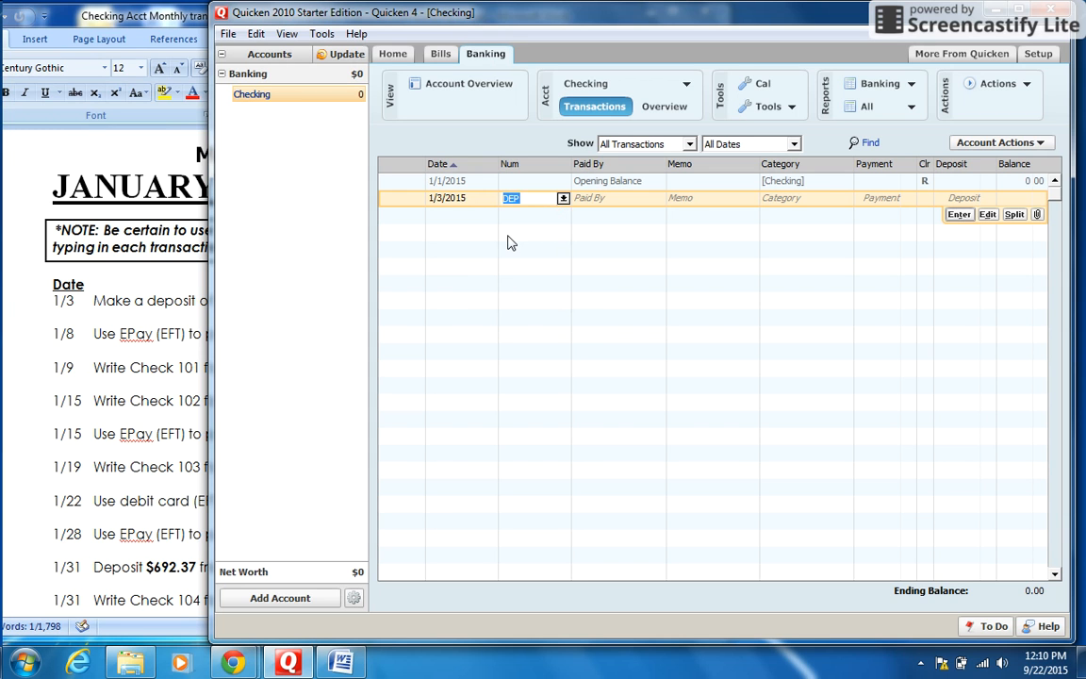
{"action": "key", "text": "Tab"}
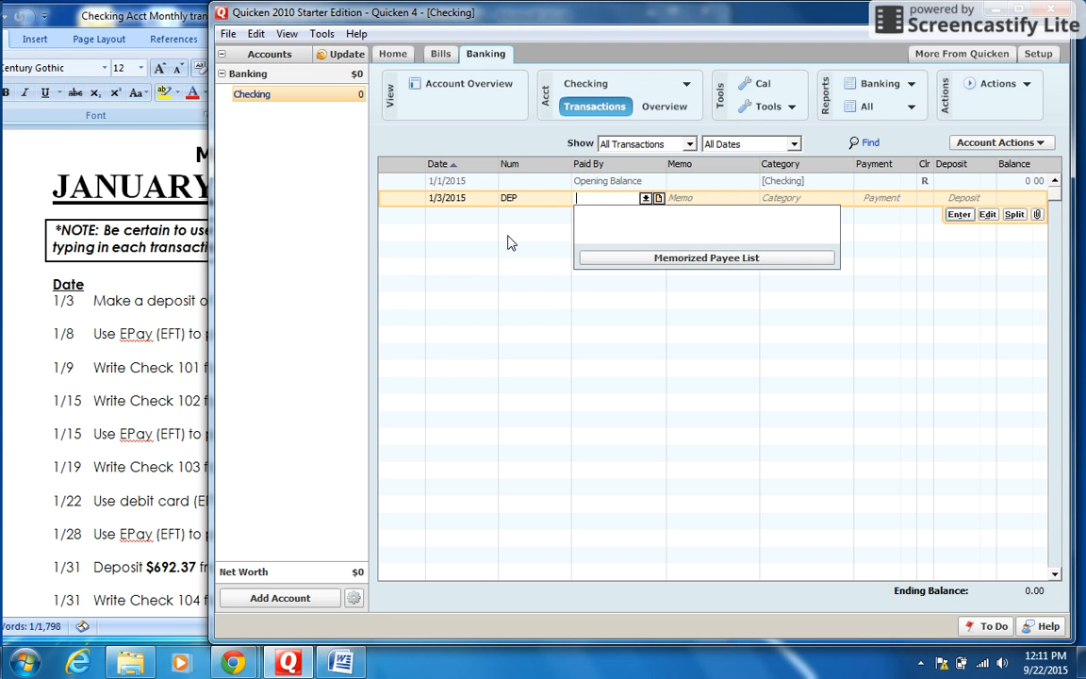
Step: Check the deposit's label in the Word list and fill in Quicken's Paid By as Work and memo as Paycheck
{"action": "left_click", "coordinate": [121, 359]}
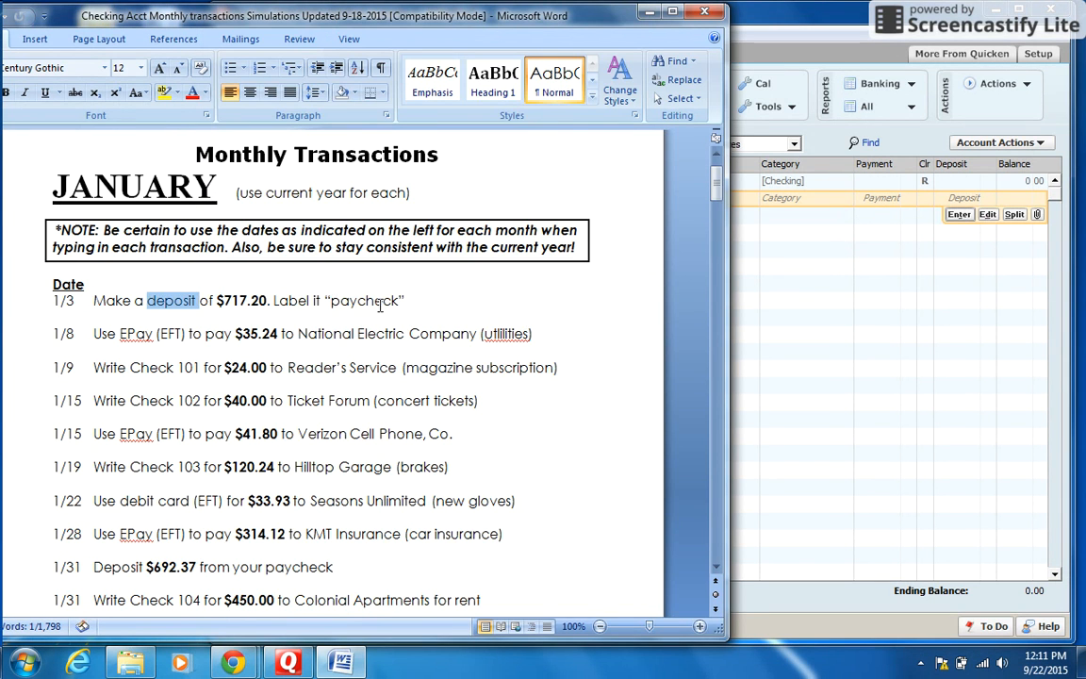
{"action": "left_click", "coordinate": [862, 14]}
{"action": "type", "text": "Work"}
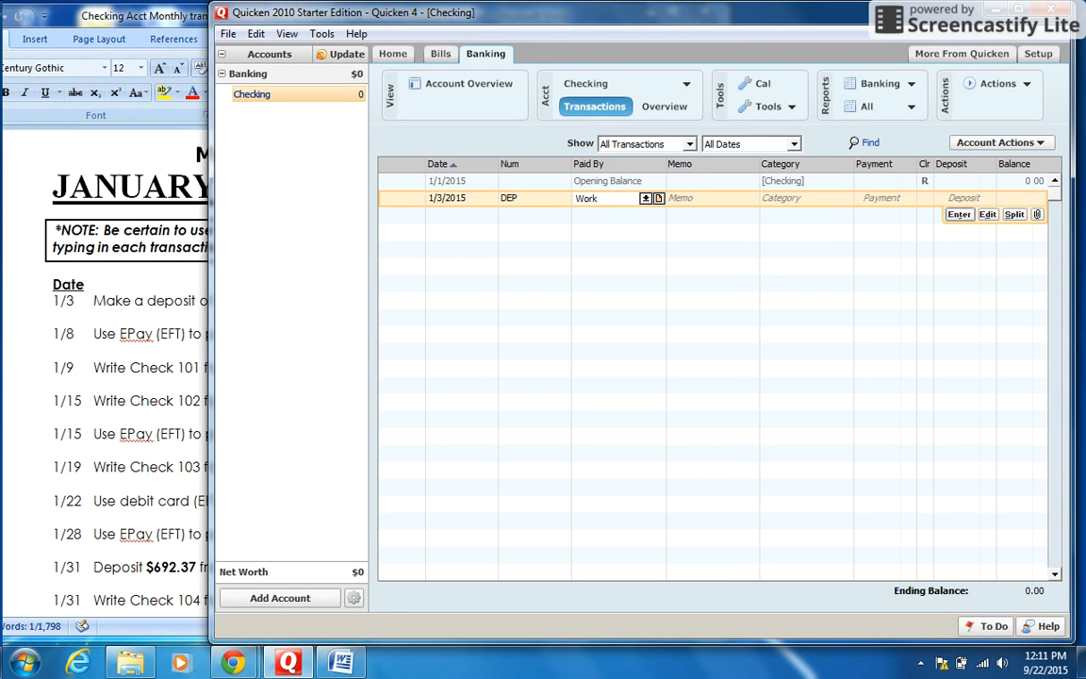
{"action": "key", "text": "Tab"}
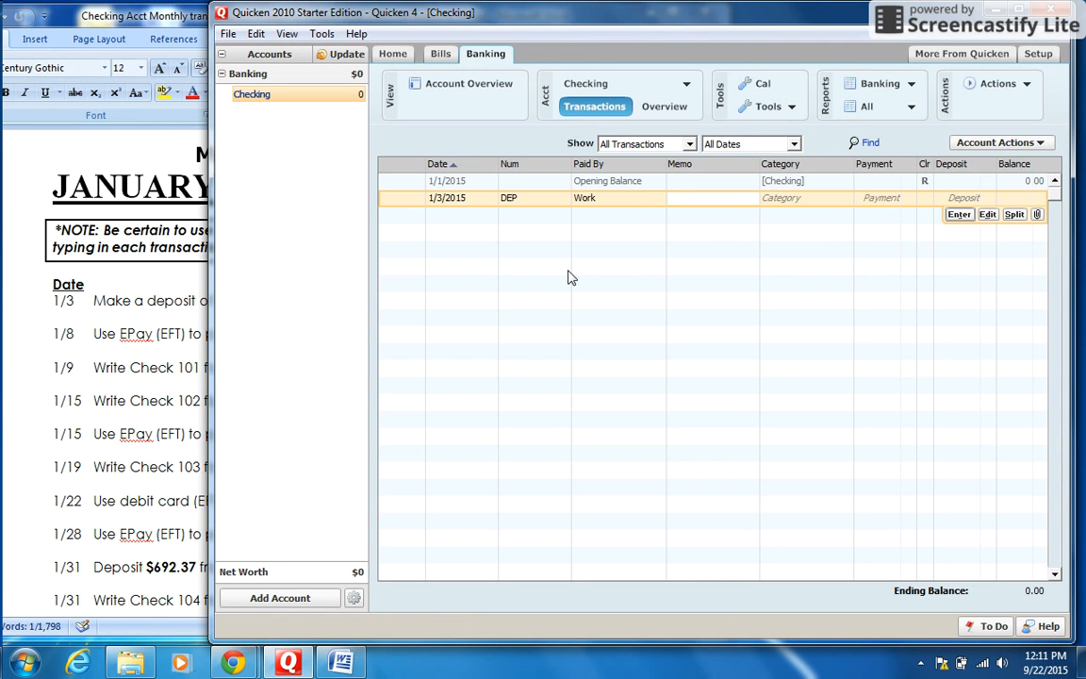
{"action": "type", "text": "Paycheck"}
{"action": "key", "text": "Tab"}
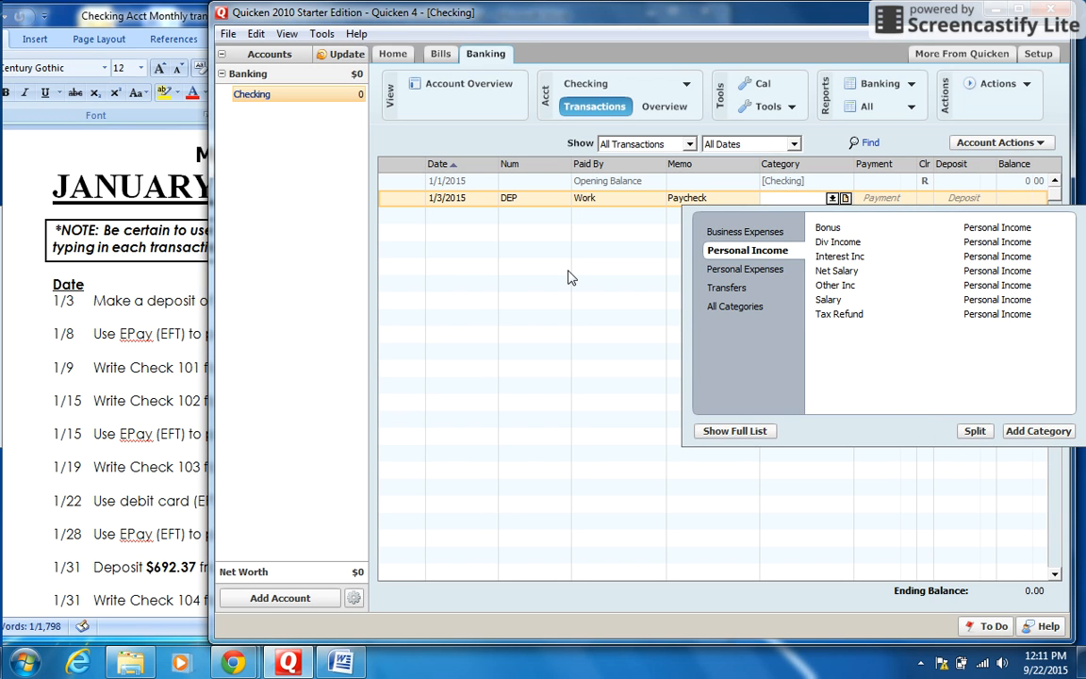
Step: Assign the Salary category to the paycheck, enter the deposit amount 717.20 from the Word list, and record the transaction
{"action": "left_click", "coordinate": [825, 301]}
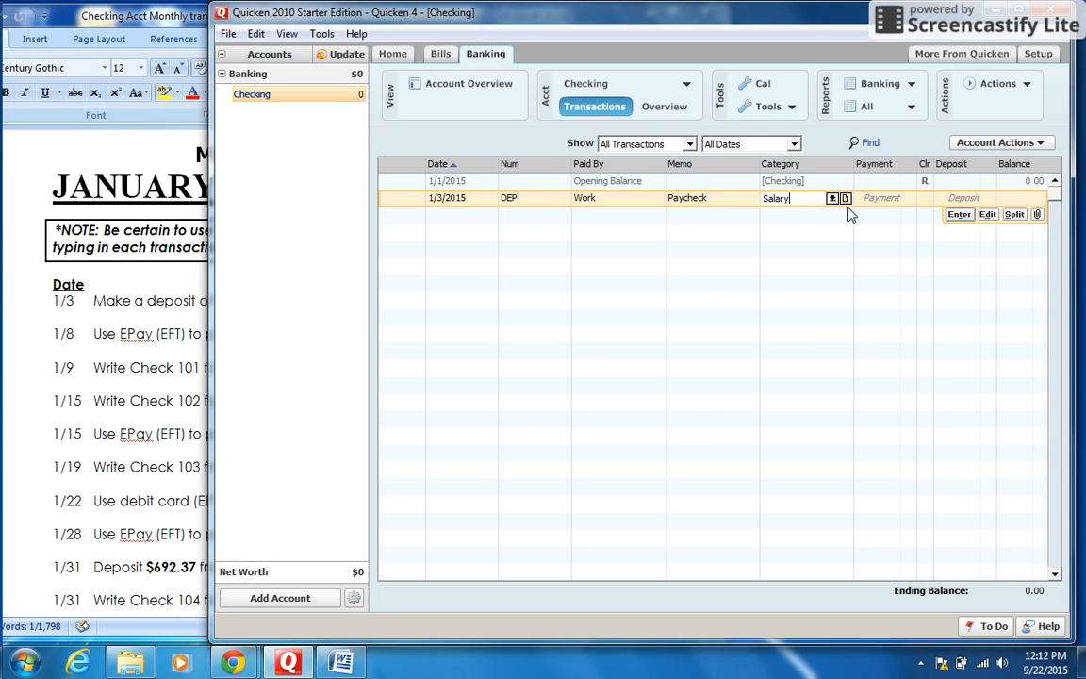
{"action": "left_click", "coordinate": [957, 199]}
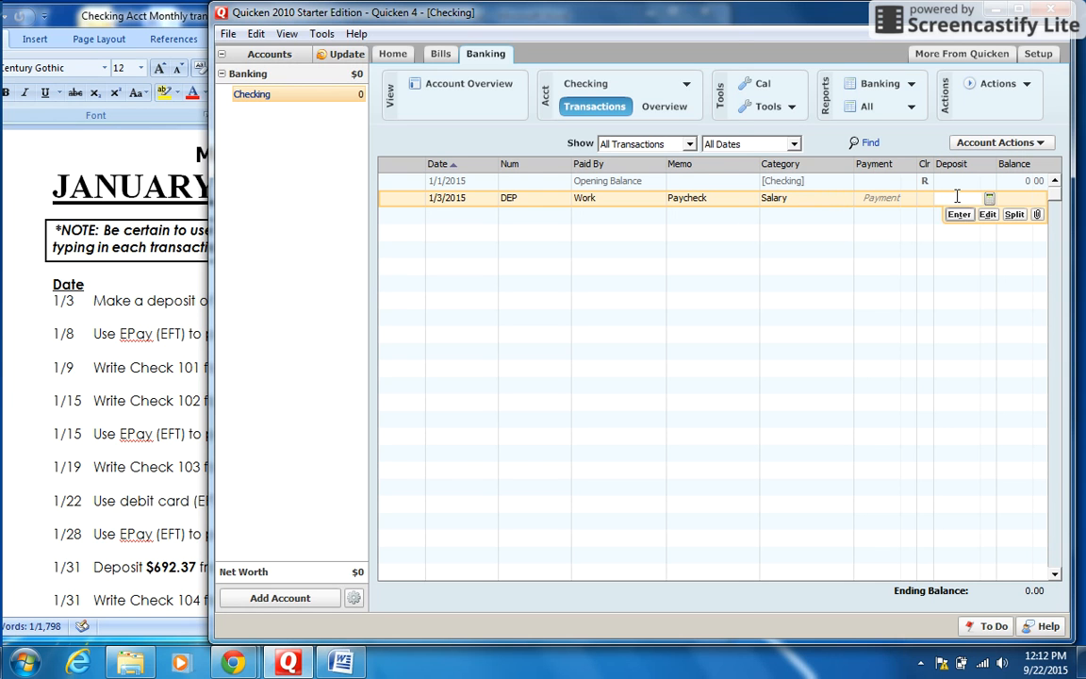
{"action": "double_click", "coordinate": [172, 304]}
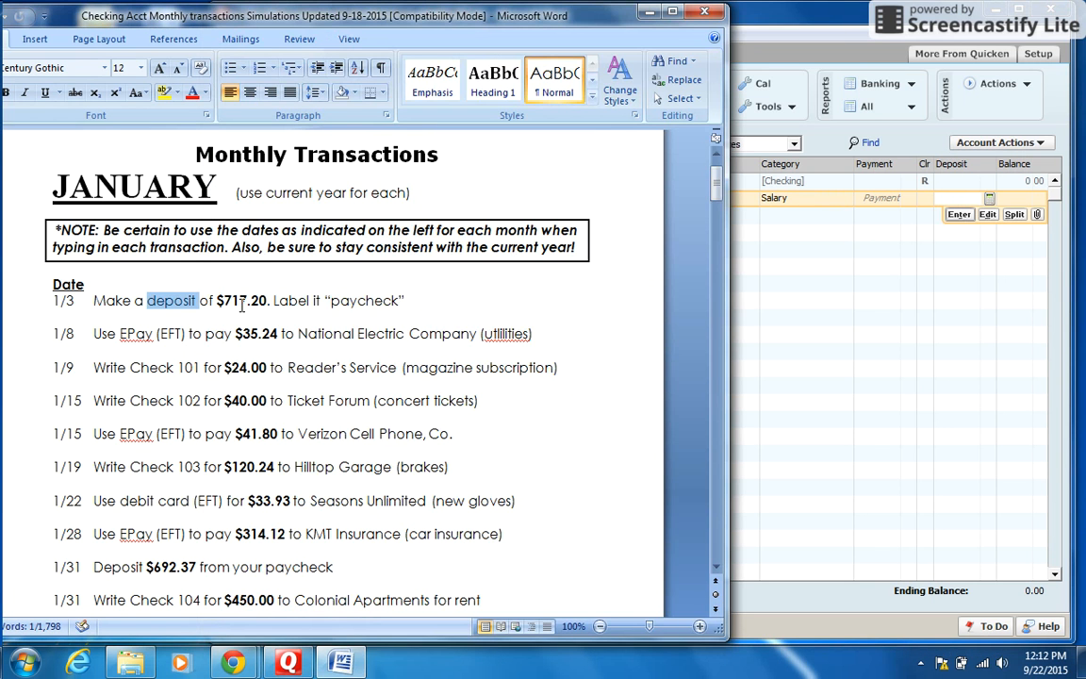
{"action": "triple_click", "coordinate": [240, 300]}
{"action": "left_click", "coordinate": [240, 300]}
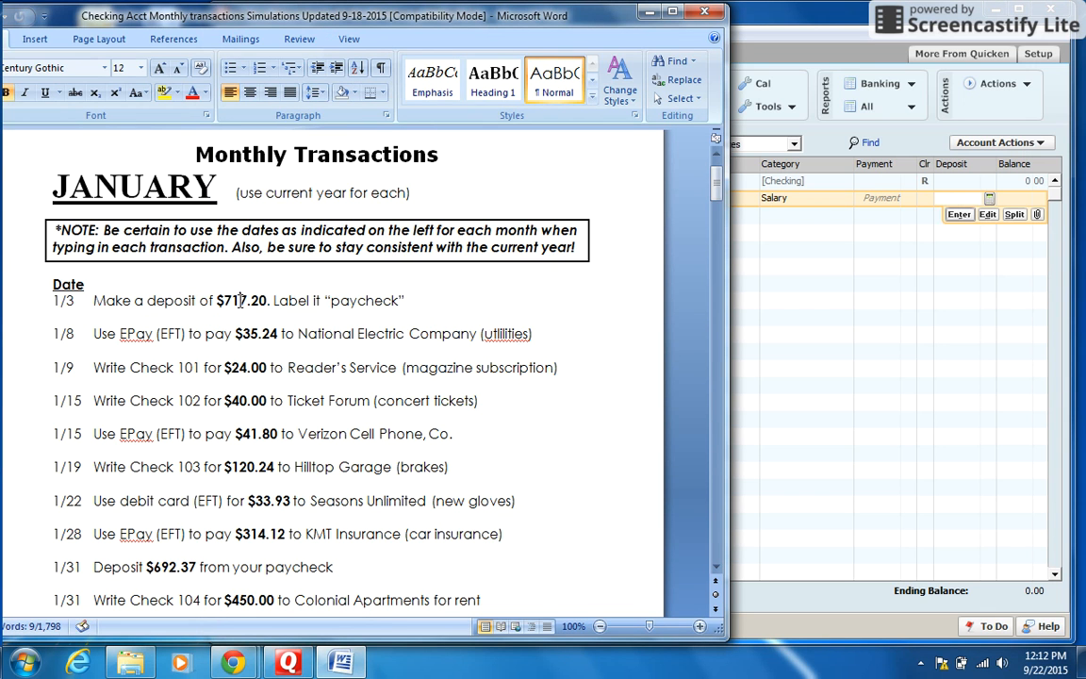
{"action": "left_click", "coordinate": [953, 198]}
{"action": "type", "text": "717"}
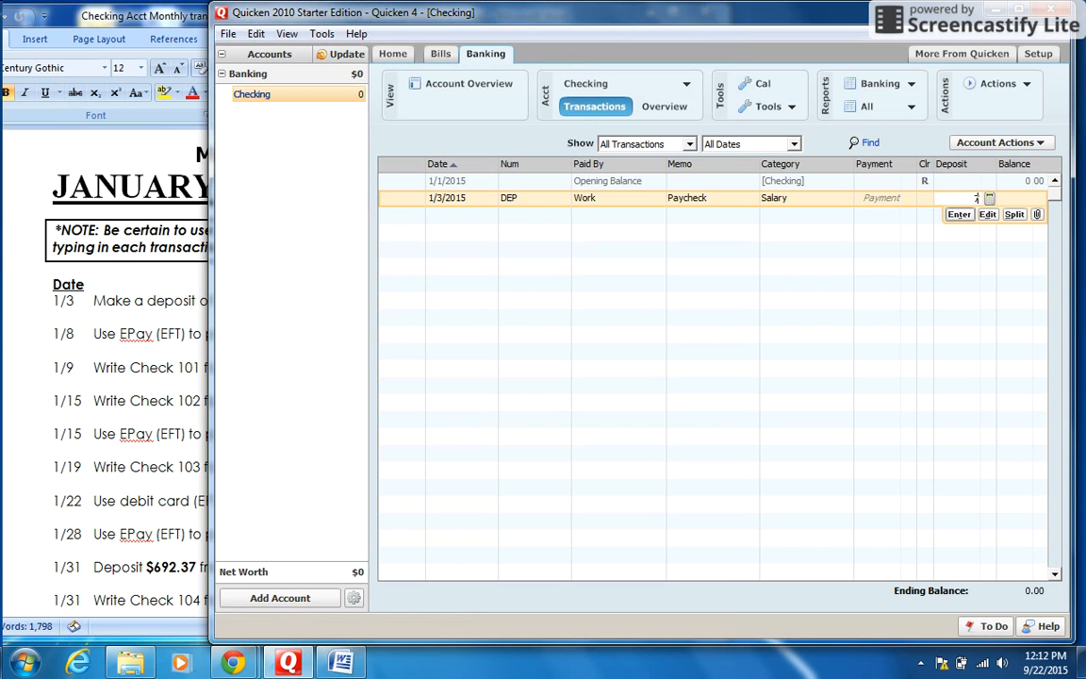
{"action": "type", "text": ".20"}
{"action": "left_click", "coordinate": [957, 216]}
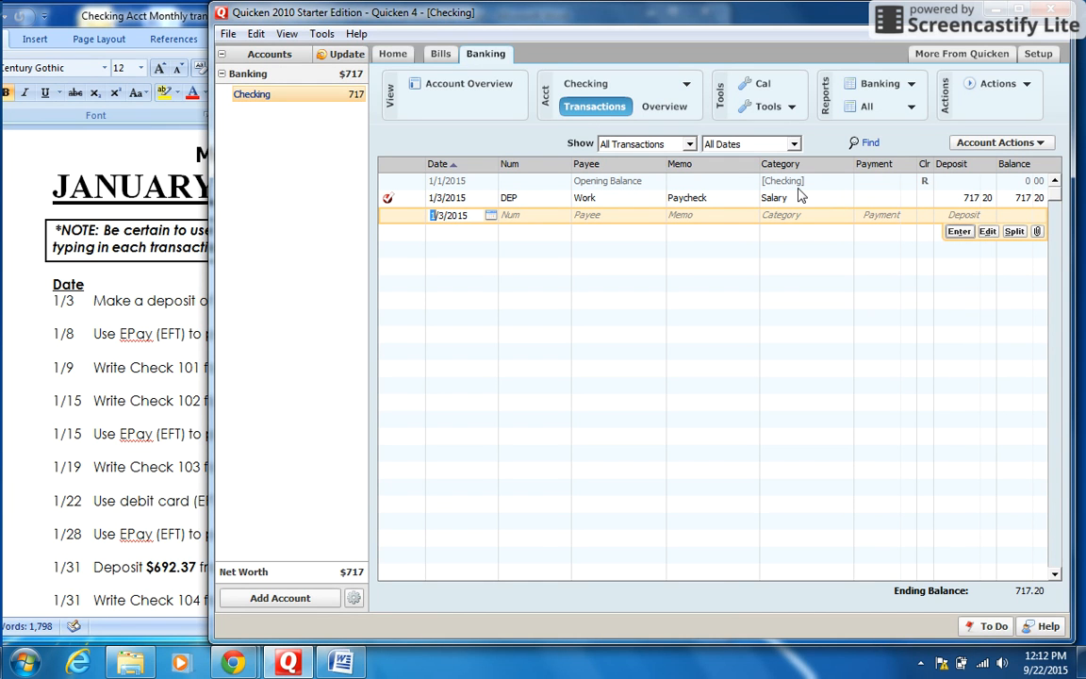
Step: Look up the 1/8 entry in the Word list and start a Quicken transaction dated 1/8/2015 with type EFT
{"action": "left_click", "coordinate": [115, 323]}
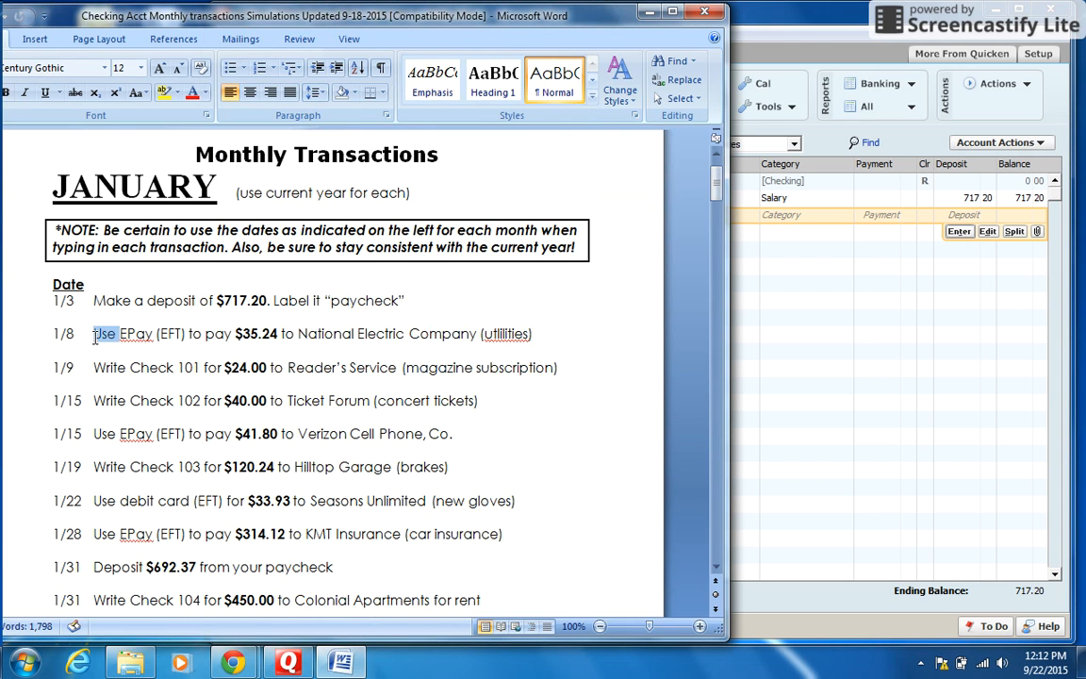
{"action": "triple_click", "coordinate": [95, 337]}
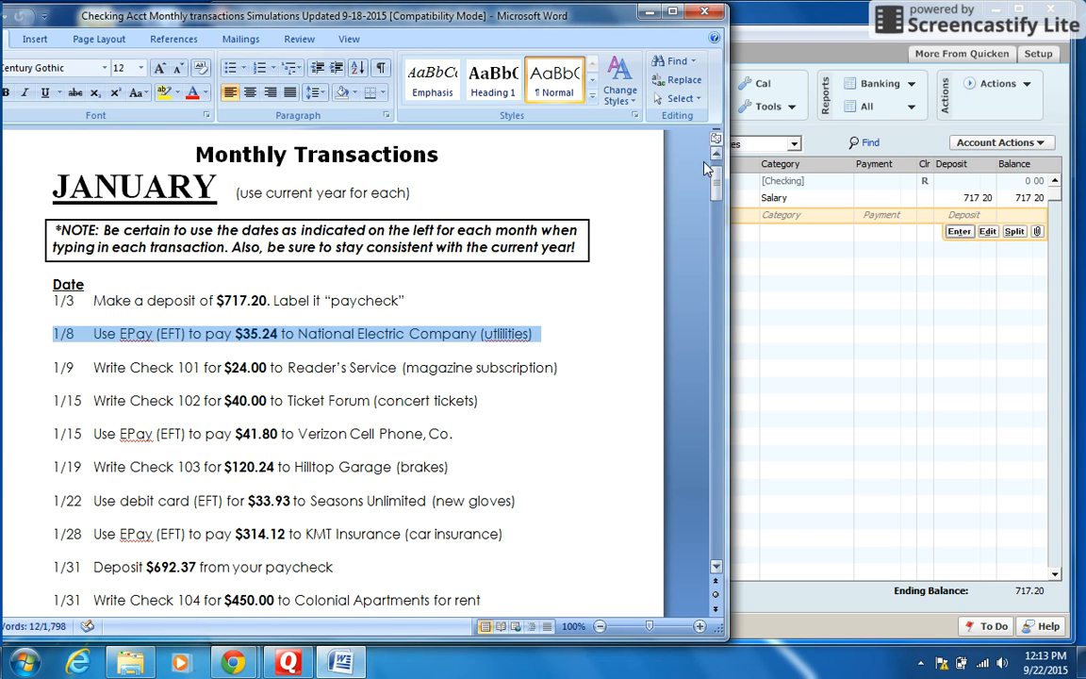
{"action": "left_click", "coordinate": [830, 19]}
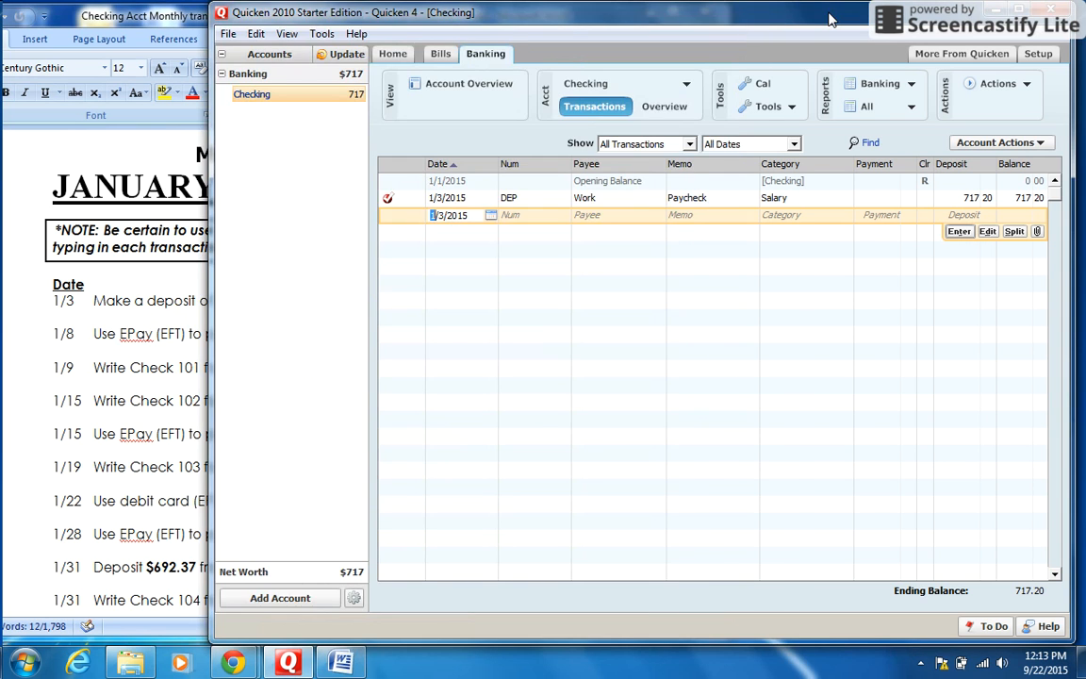
{"action": "left_click", "coordinate": [452, 218]}
{"action": "left_click", "coordinate": [453, 217]}
{"action": "left_click", "coordinate": [443, 215]}
{"action": "key", "text": "BackSpace"}
{"action": "type", "text": "8"}
{"action": "key", "text": "Tab"}
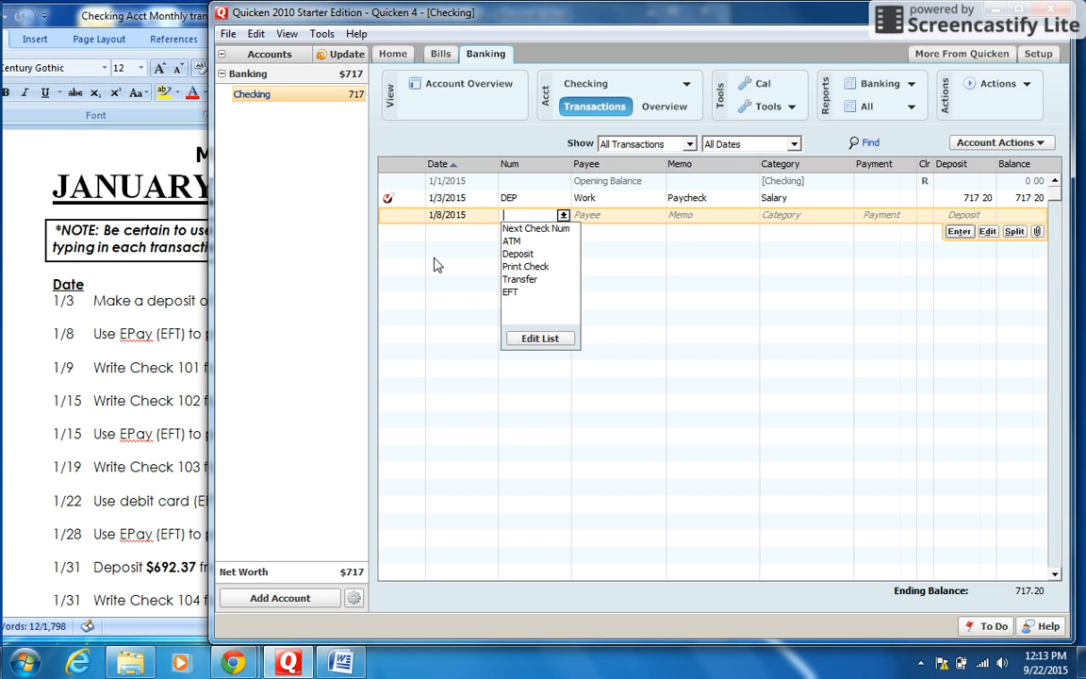
{"action": "left_click", "coordinate": [509, 293]}
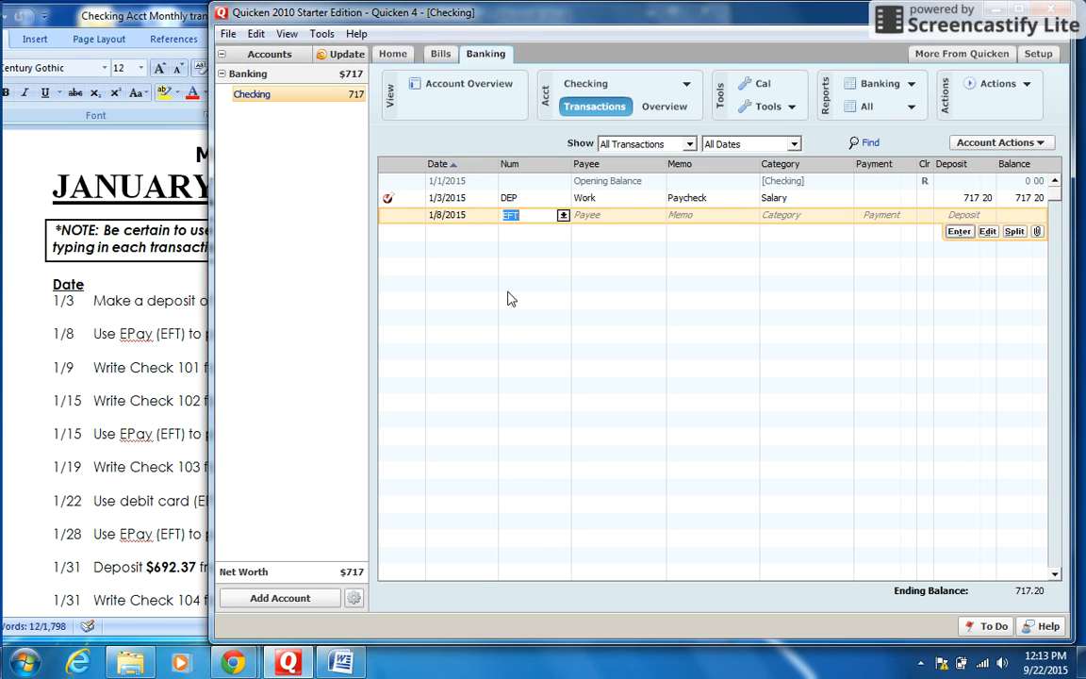
{"action": "key", "text": "Tab"}
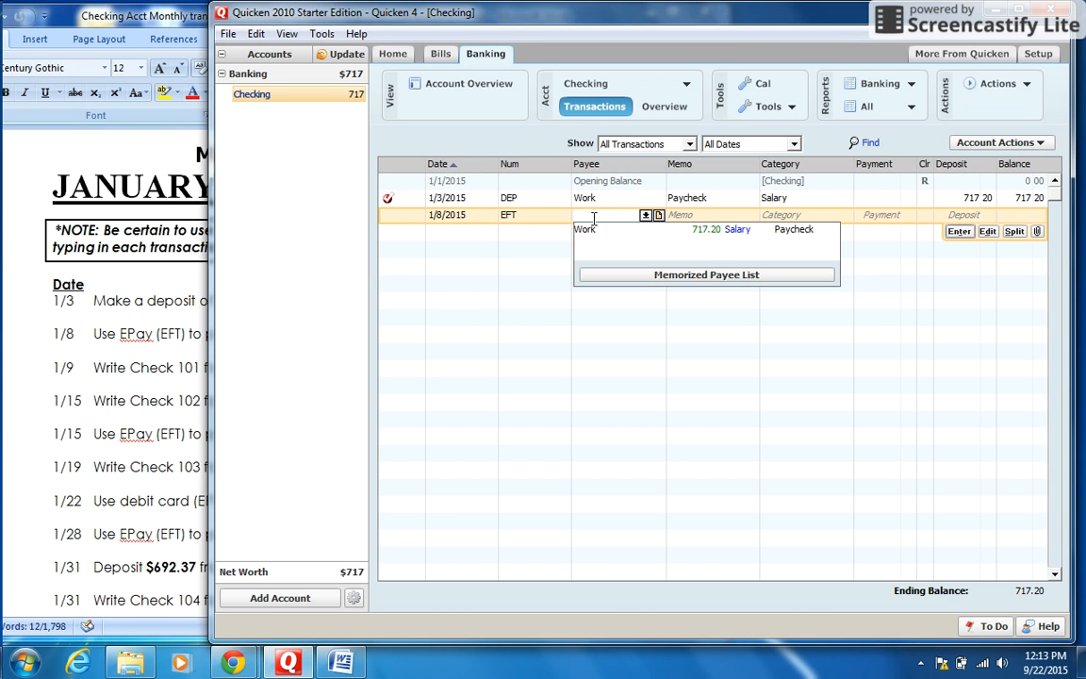
Step: Set the payee of the 1/8 transaction to National Electric Company and its memo to "Electic Bill"
{"action": "type", "text": "Natio"}
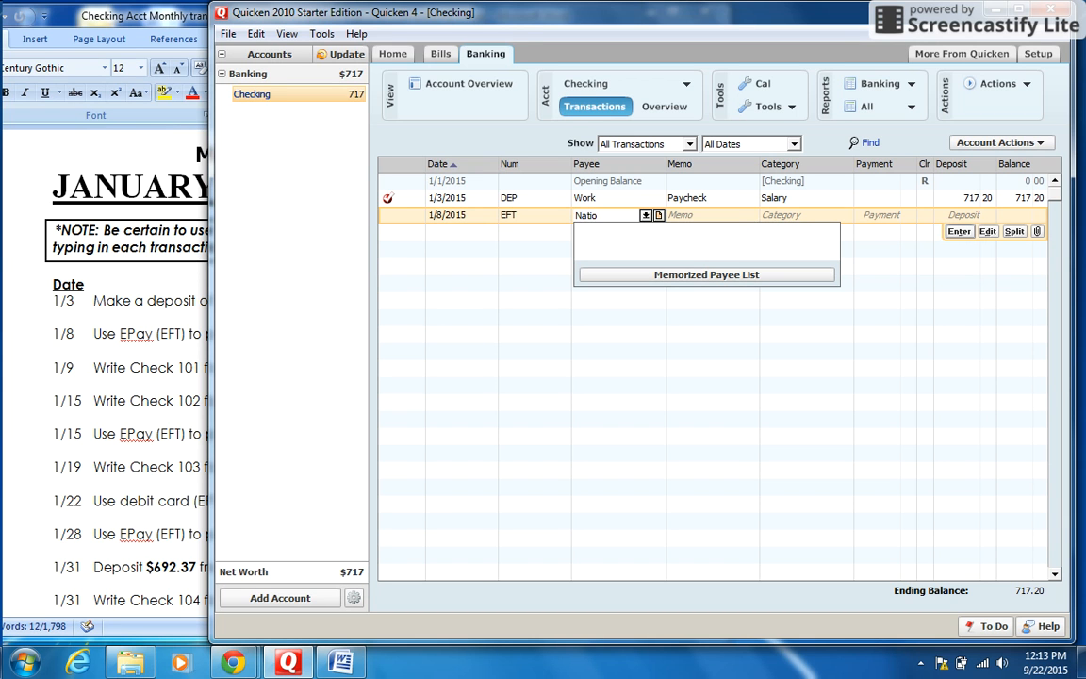
{"action": "type", "text": "nal Elec"}
{"action": "type", "text": "tric"}
{"action": "type", "text": " Com"}
{"action": "type", "text": "pany"}
{"action": "key", "text": "Tab"}
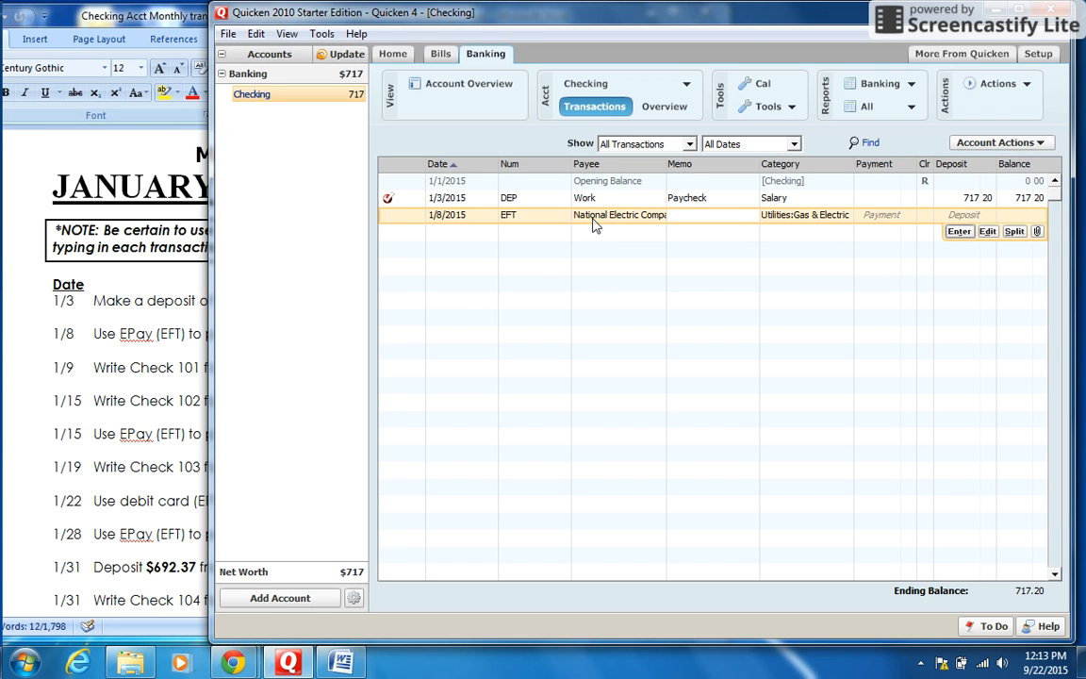
{"action": "type", "text": "Electic Bill"}
{"action": "key", "text": "Tab"}
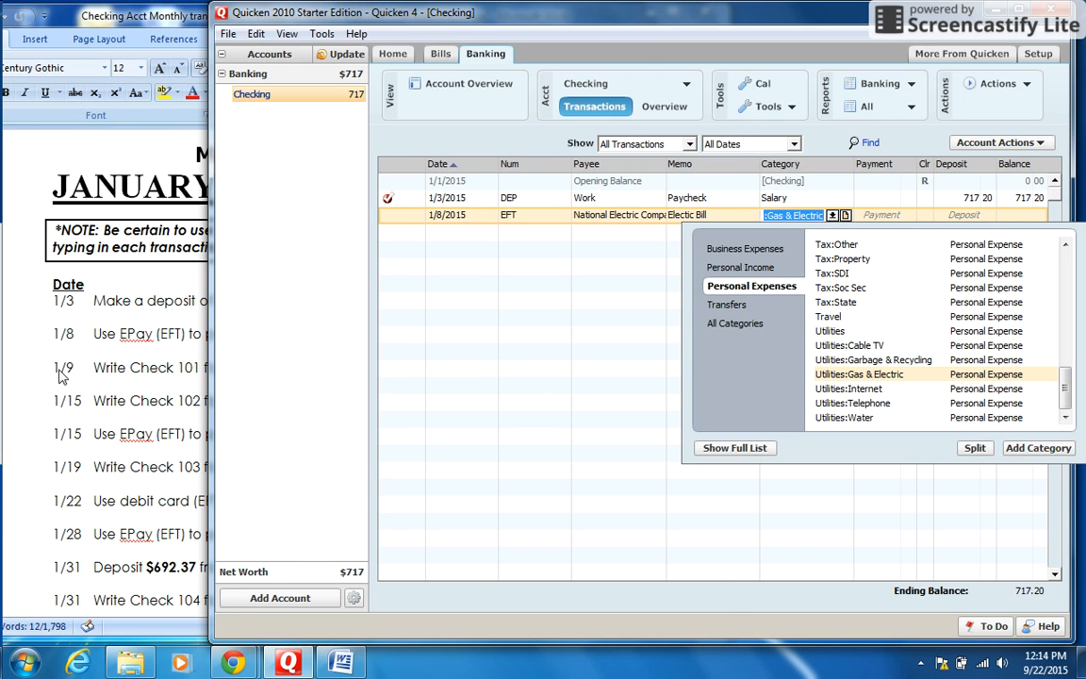
Step: Check the Word list, keep the Utilities:Gas & Electric category, enter a payment of 35.24, and record the 1/8 transaction
{"action": "left_click", "coordinate": [87, 378]}
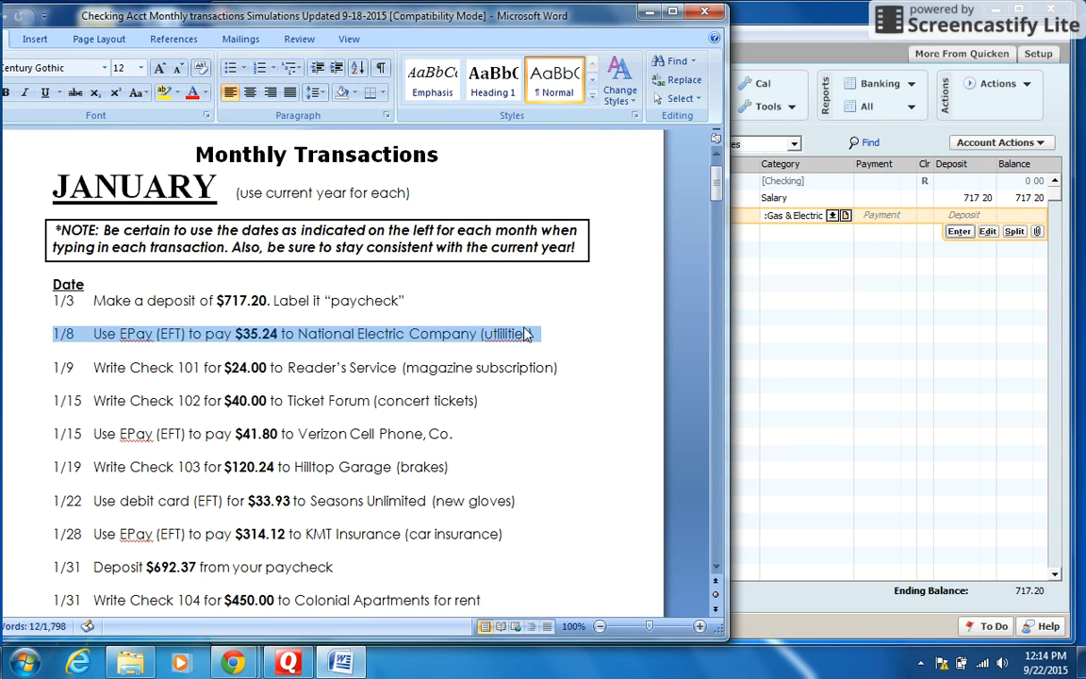
{"action": "left_click", "coordinate": [521, 332]}
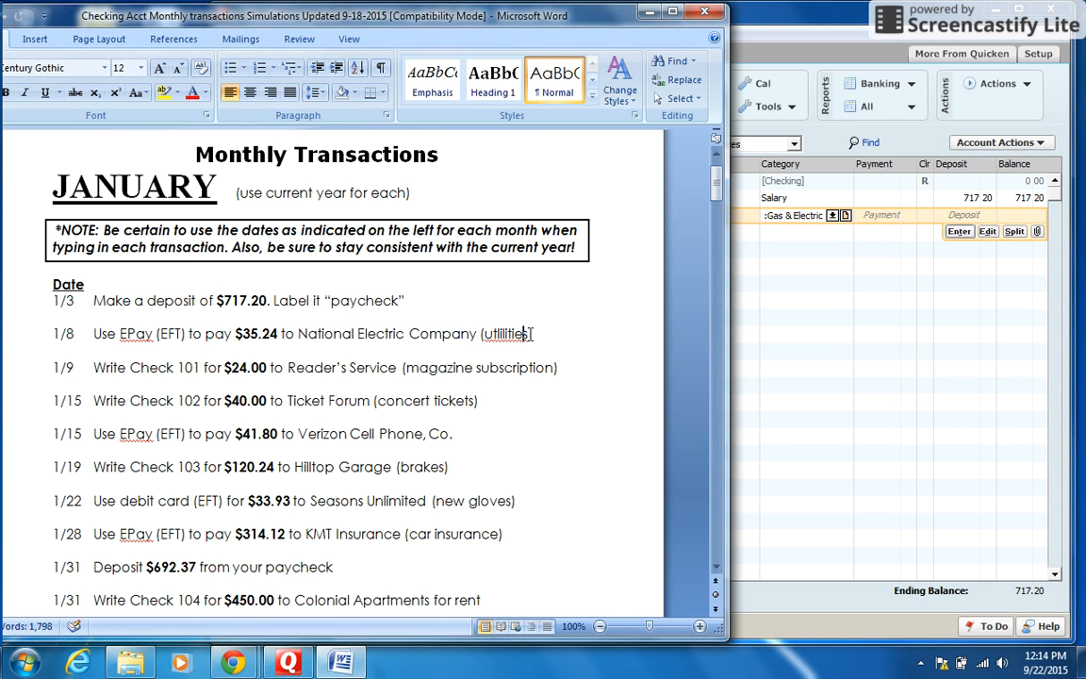
{"action": "left_click", "coordinate": [780, 215]}
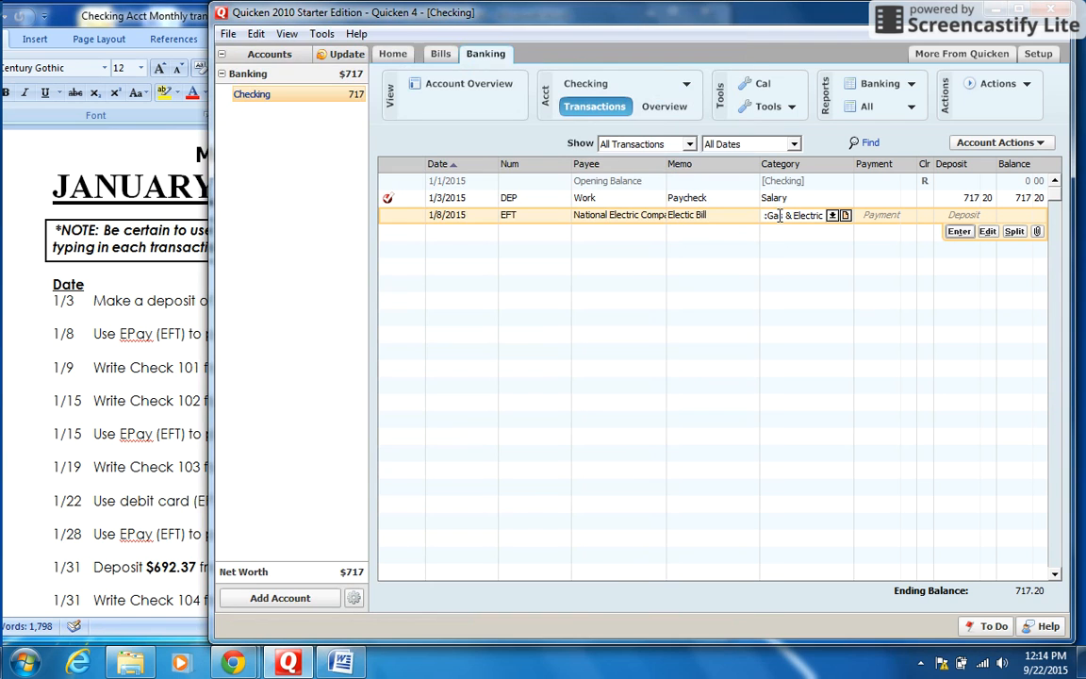
{"action": "double_click", "coordinate": [780, 215]}
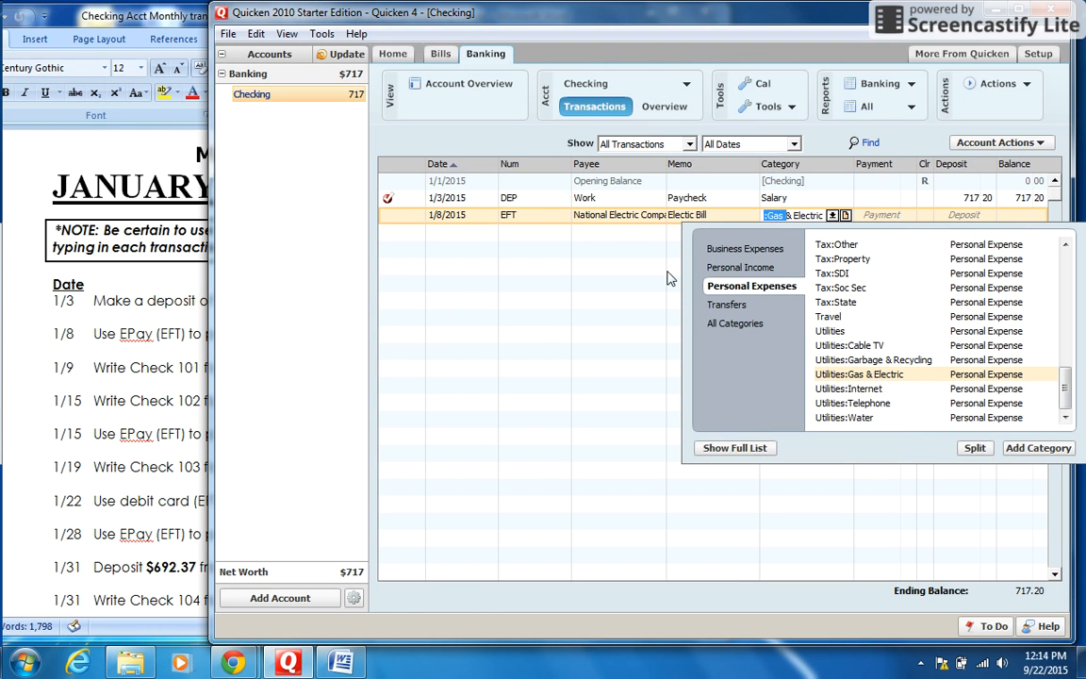
{"action": "left_click", "coordinate": [891, 218]}
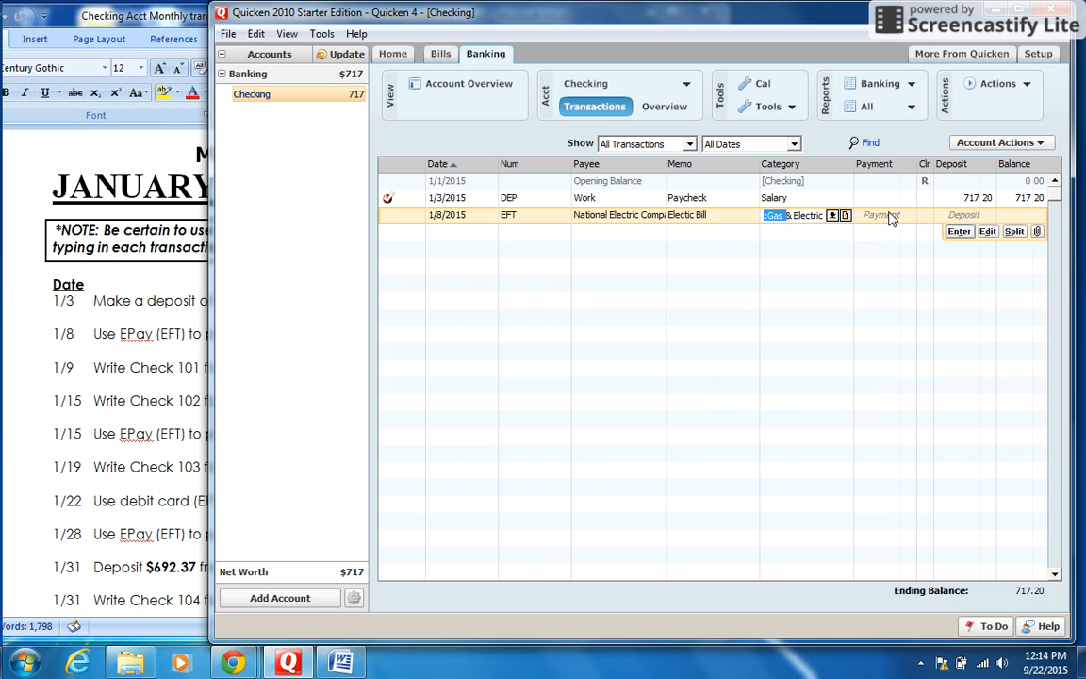
{"action": "left_click", "coordinate": [891, 216]}
{"action": "left_click", "coordinate": [122, 331]}
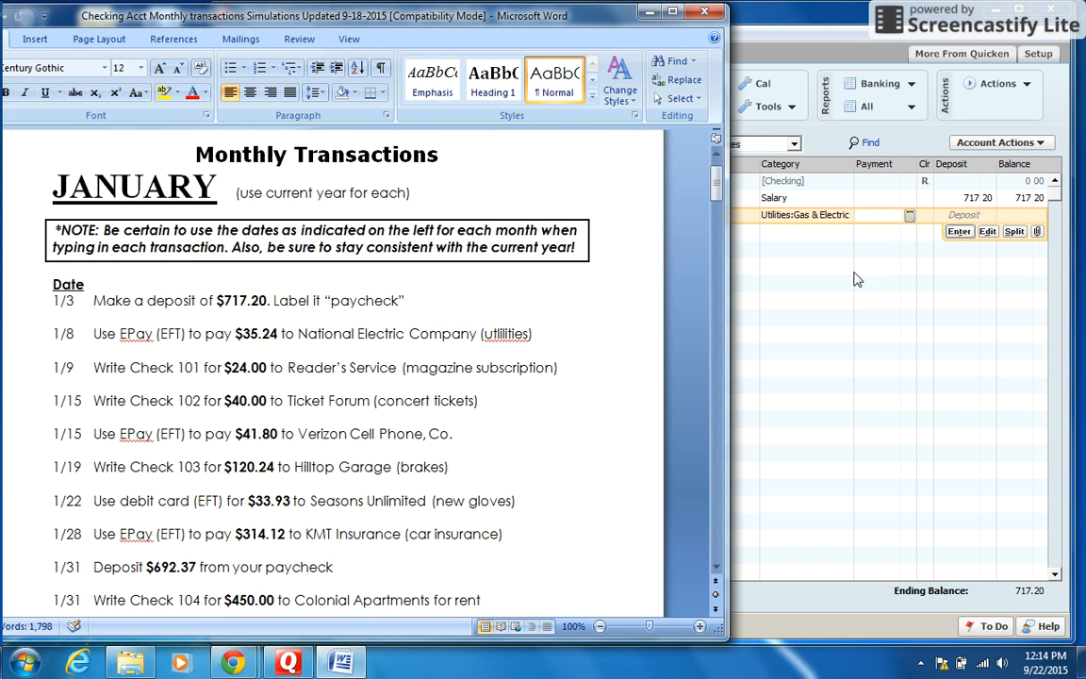
{"action": "left_click", "coordinate": [874, 214]}
{"action": "type", "text": "35.24"}
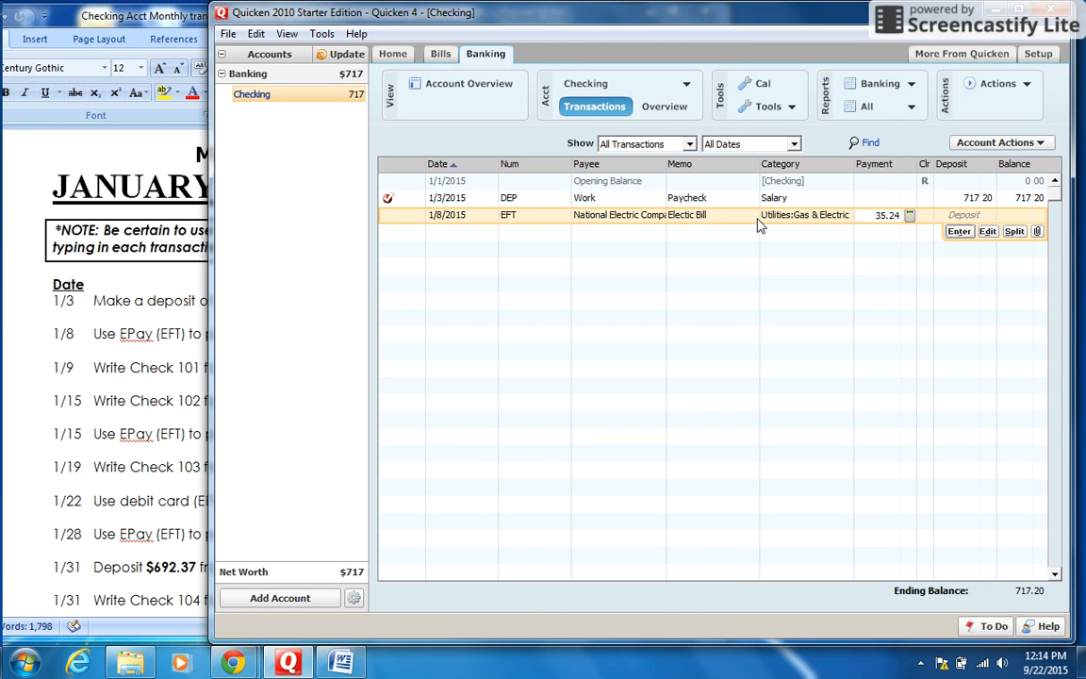
{"action": "left_click", "coordinate": [958, 232]}
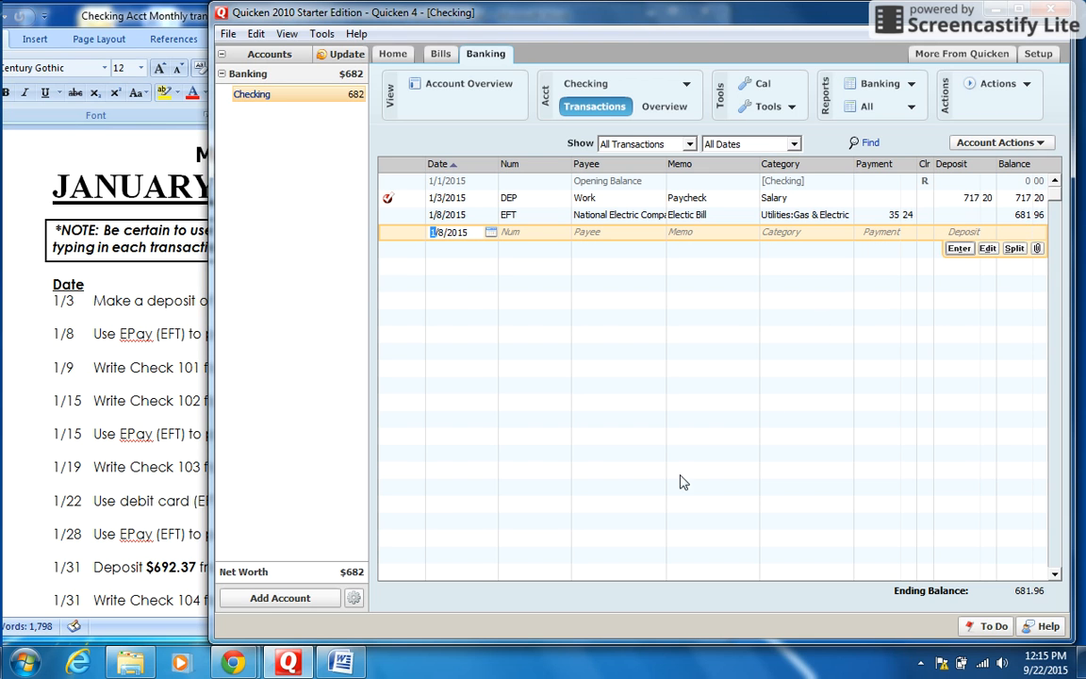
{"action": "left_click", "coordinate": [283, 664]}
{"action": "mouse_move", "coordinate": [234, 664]}
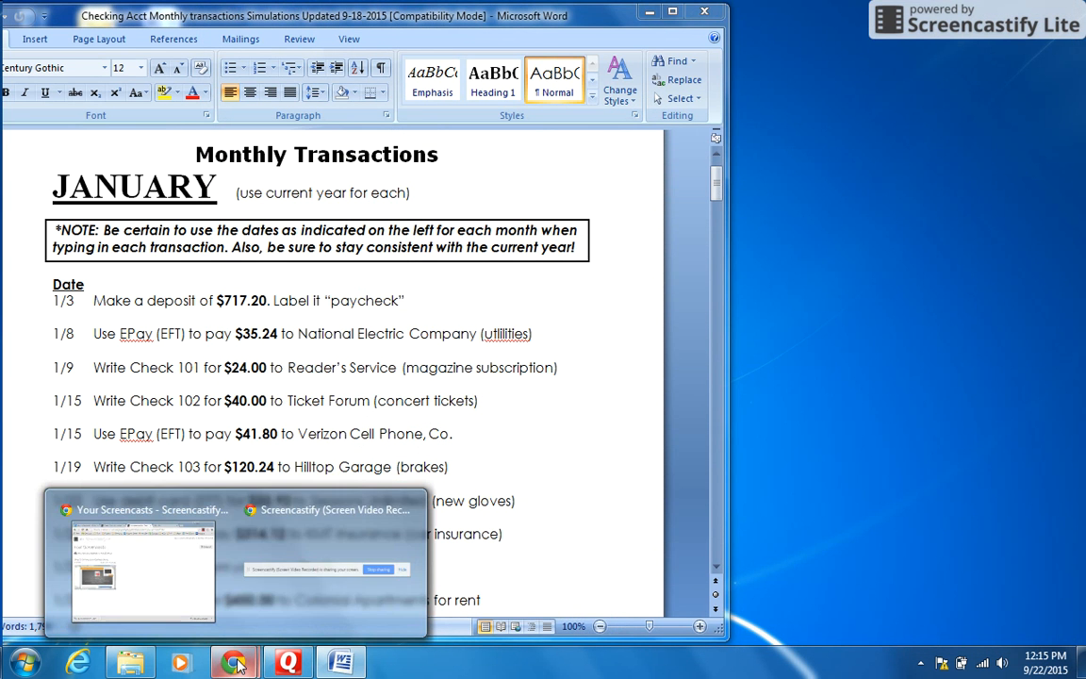
{"action": "left_click", "coordinate": [192, 596]}
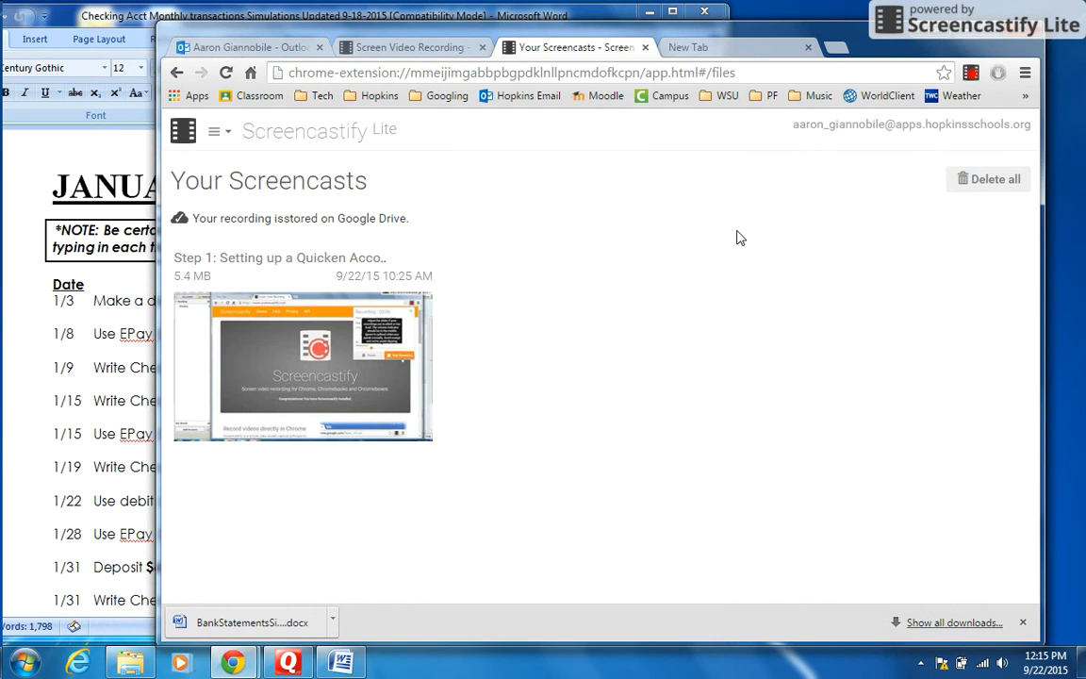